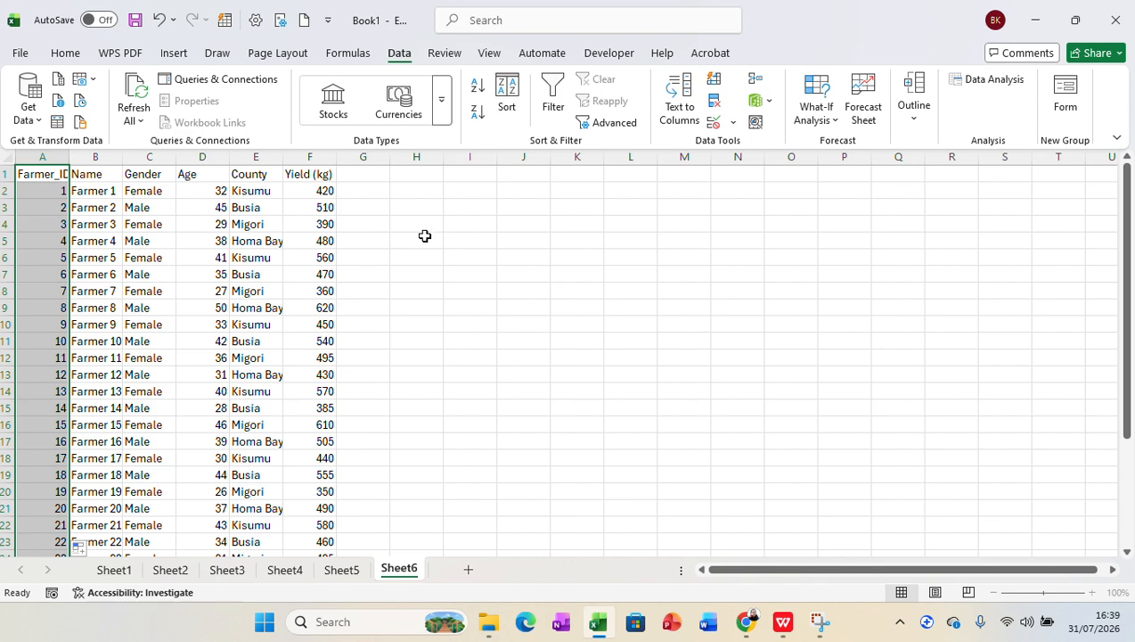
# Step: Check in the program's add-in options that Analysis ToolPak is among the active add-ins, leaving the settings unchanged
pyautogui.click(20, 53)
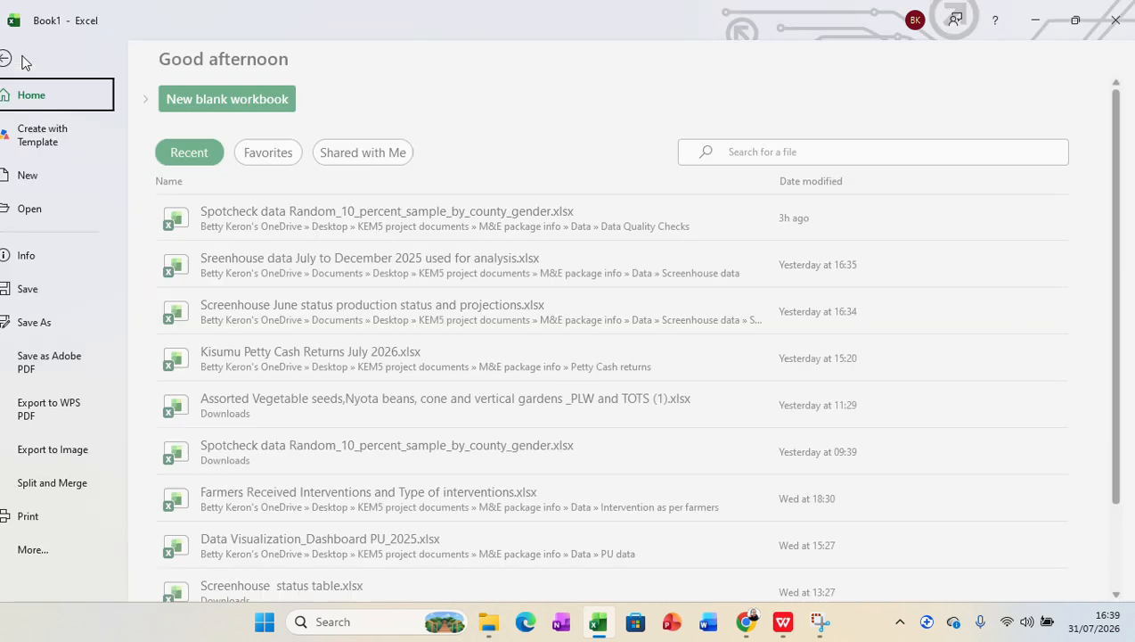
pyautogui.click(45, 550)
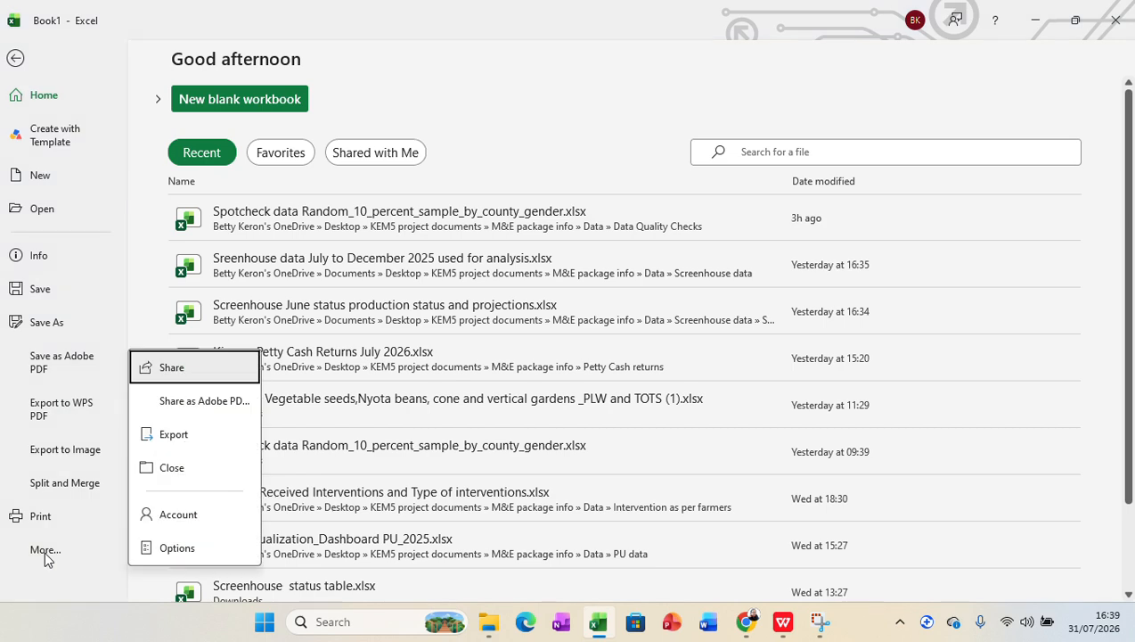
pyautogui.click(172, 547)
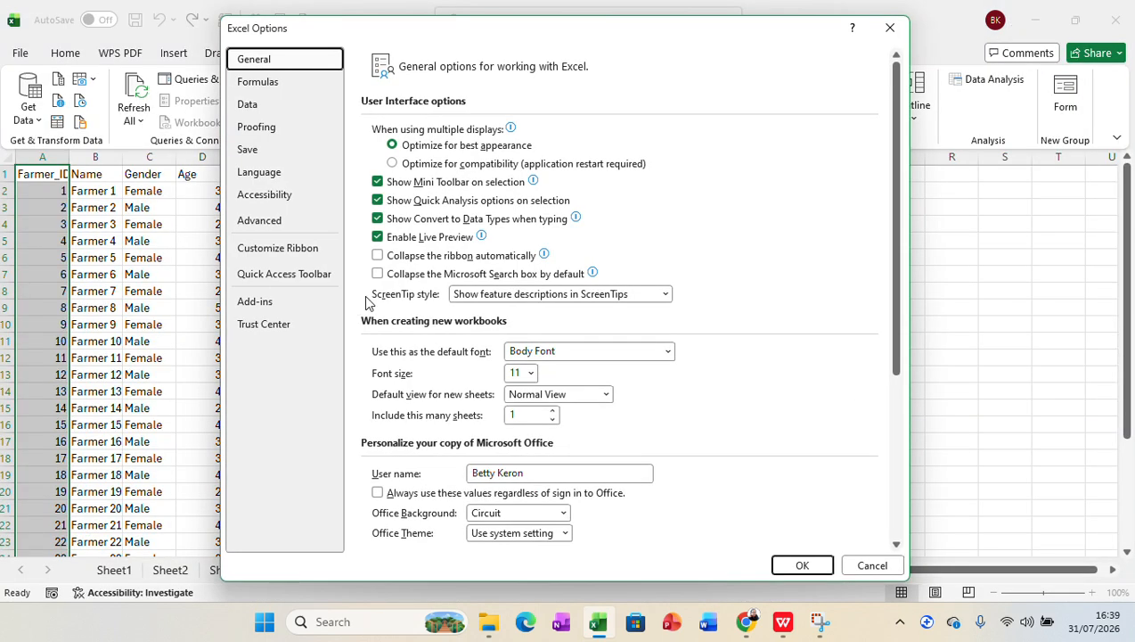
pyautogui.click(257, 303)
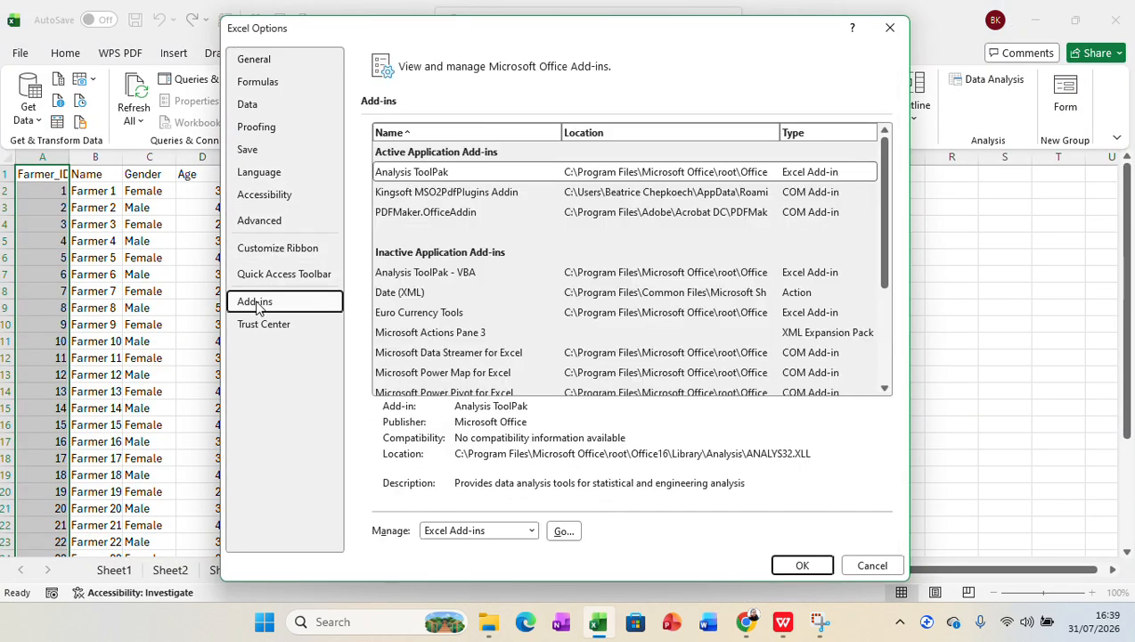
pyautogui.click(452, 177)
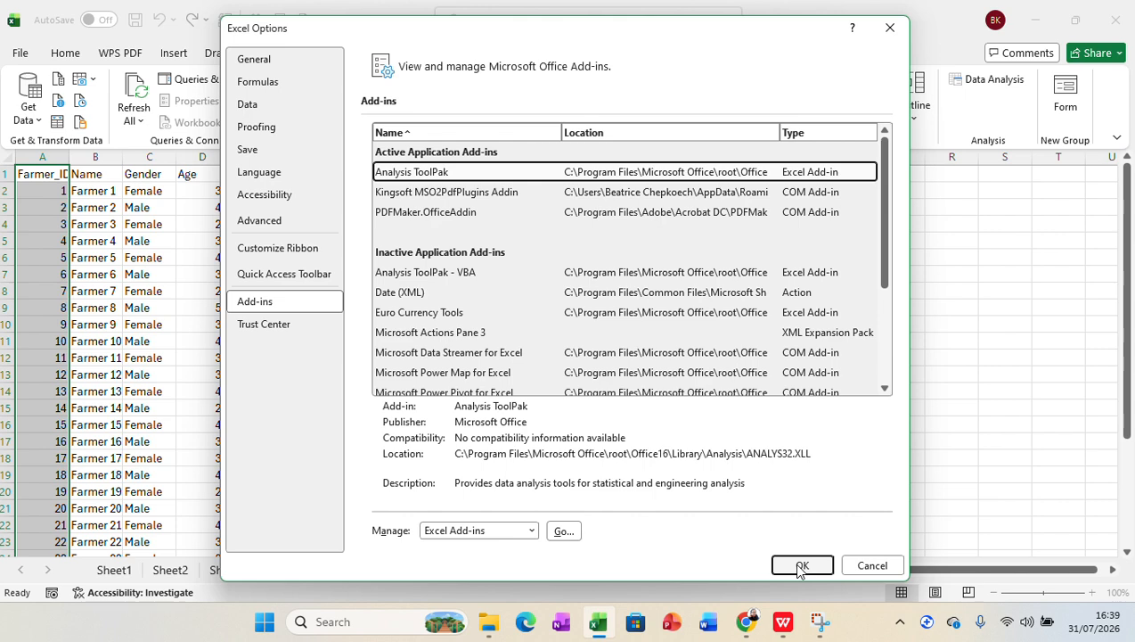
pyautogui.click(862, 566)
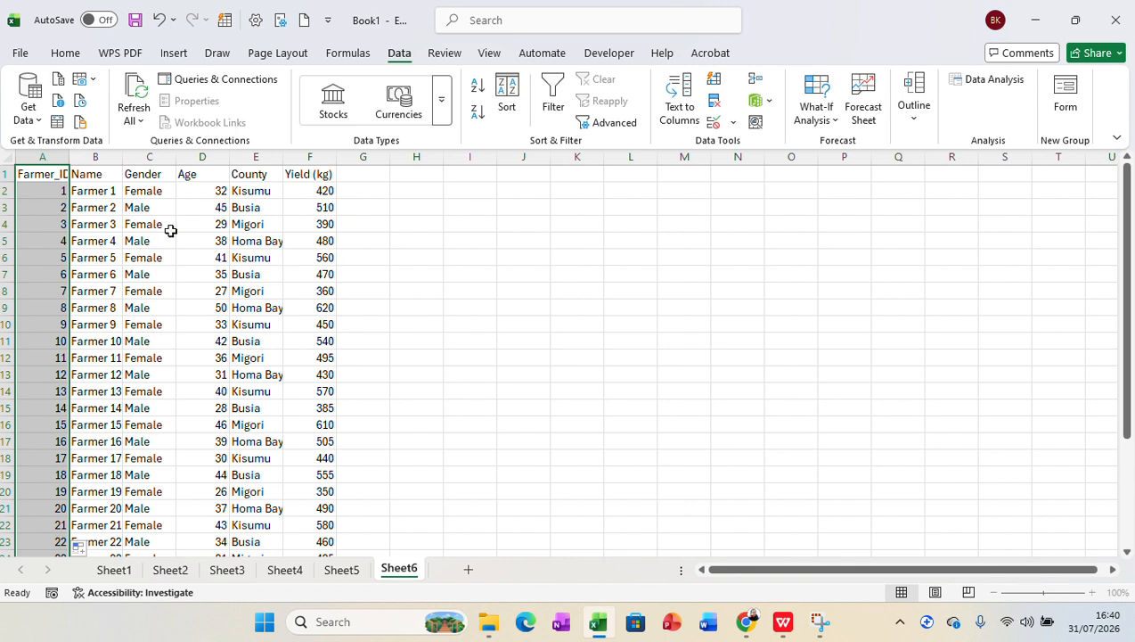
pyautogui.click(46, 174)
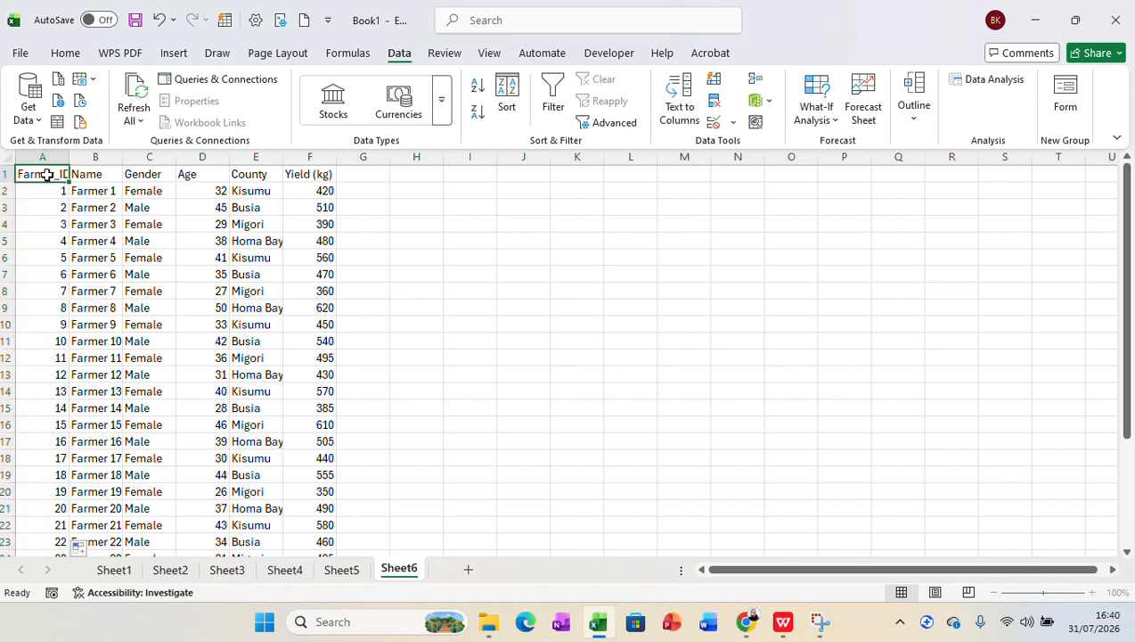
pyautogui.moveTo(46, 175); pyautogui.dragTo(318, 175)
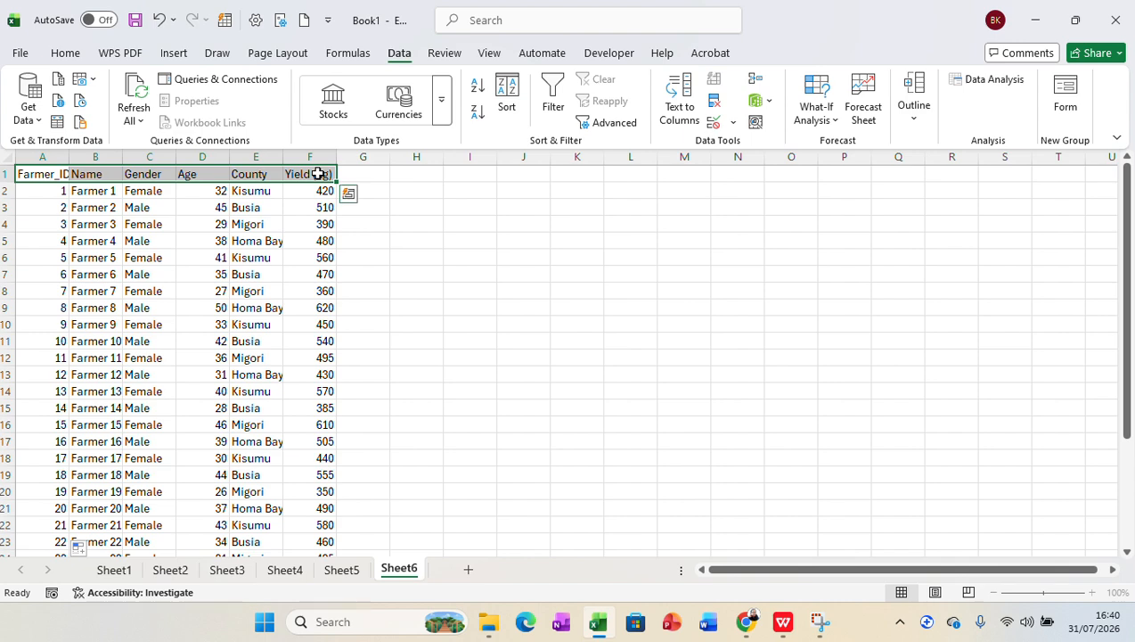
pyautogui.hotkey('ctrl', 'shift', 'Down')
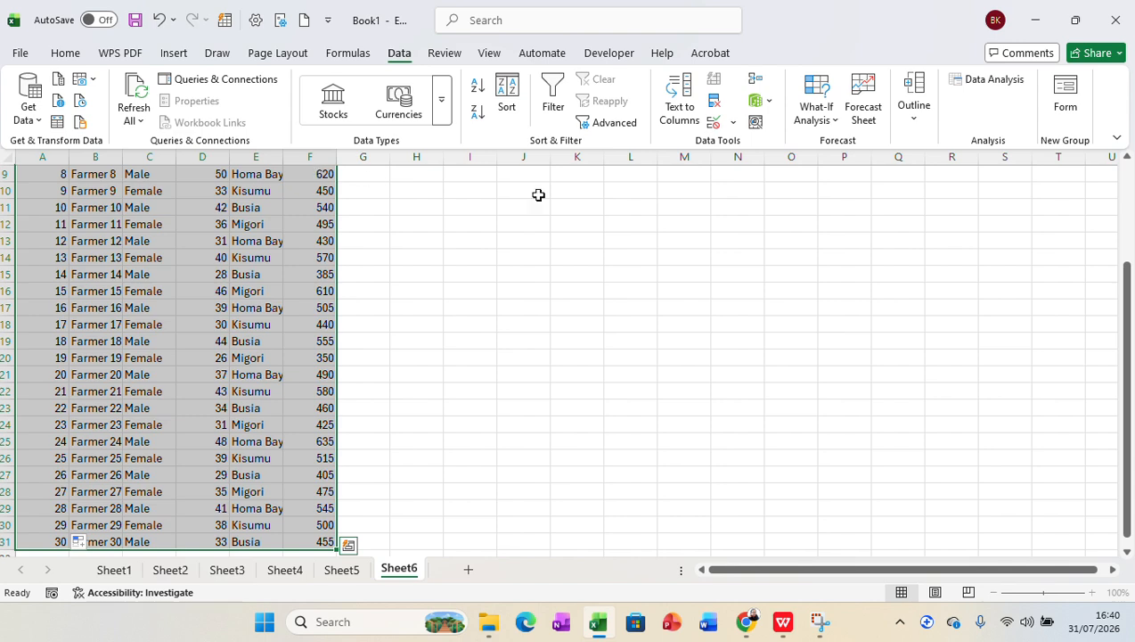
pyautogui.click(993, 81)
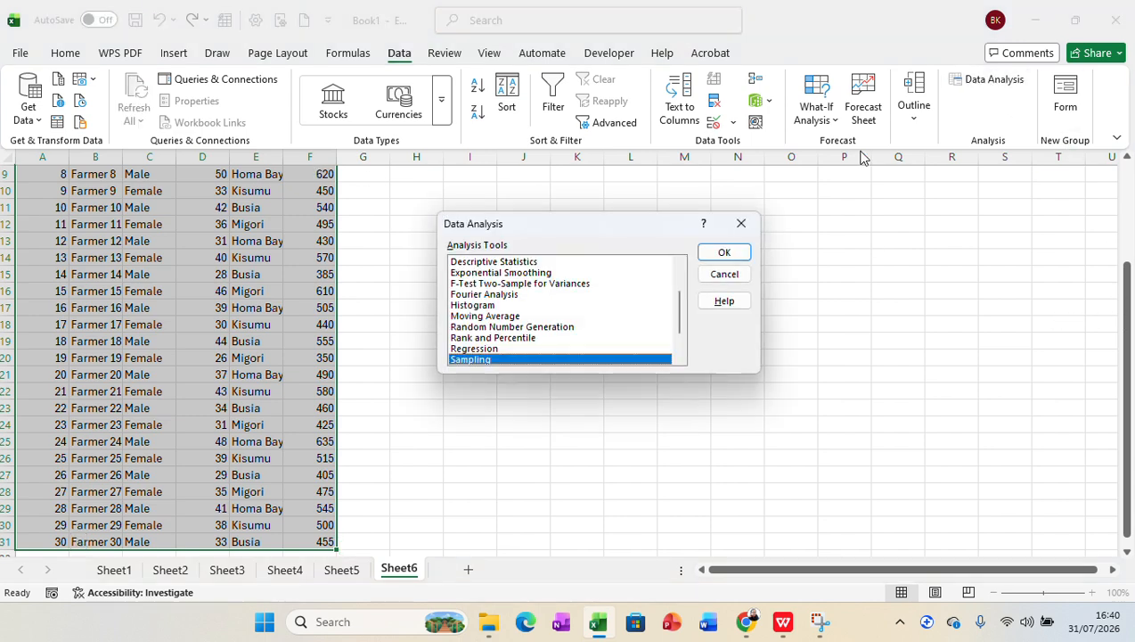
pyautogui.click(741, 224)
pyautogui.moveTo(1127, 295); pyautogui.dragTo(1126, 196)
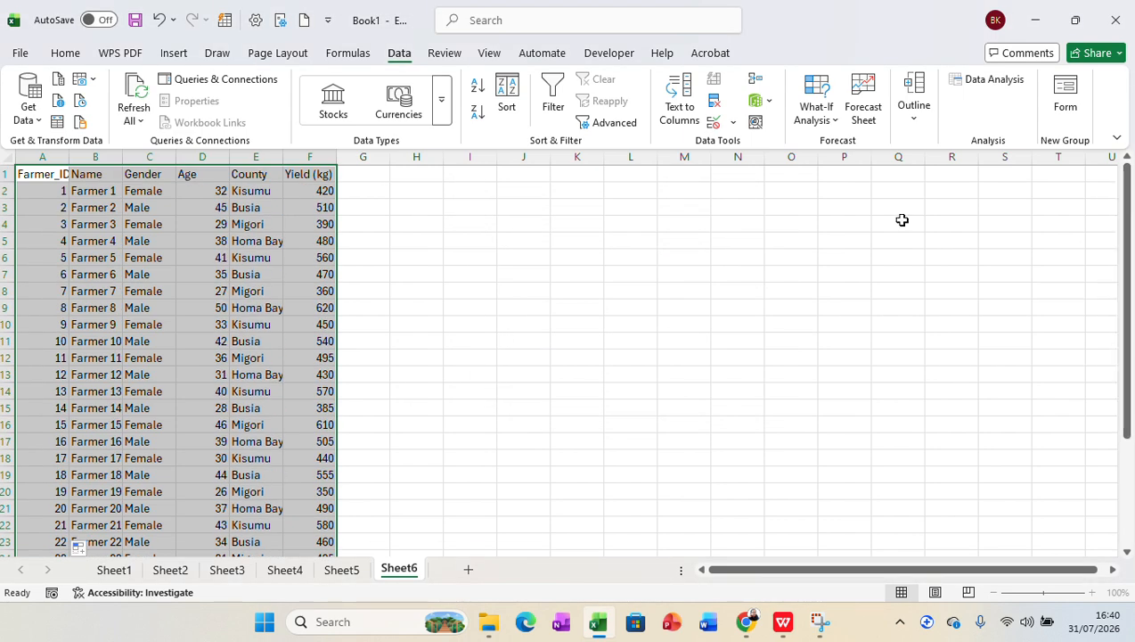
pyautogui.click(852, 237)
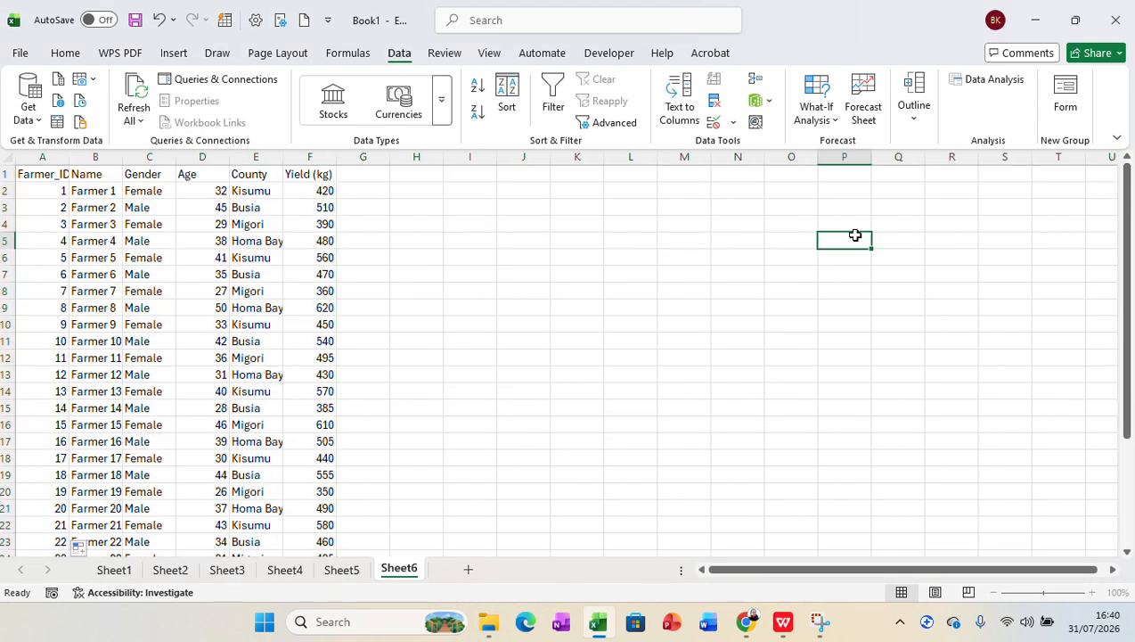
pyautogui.click(51, 174)
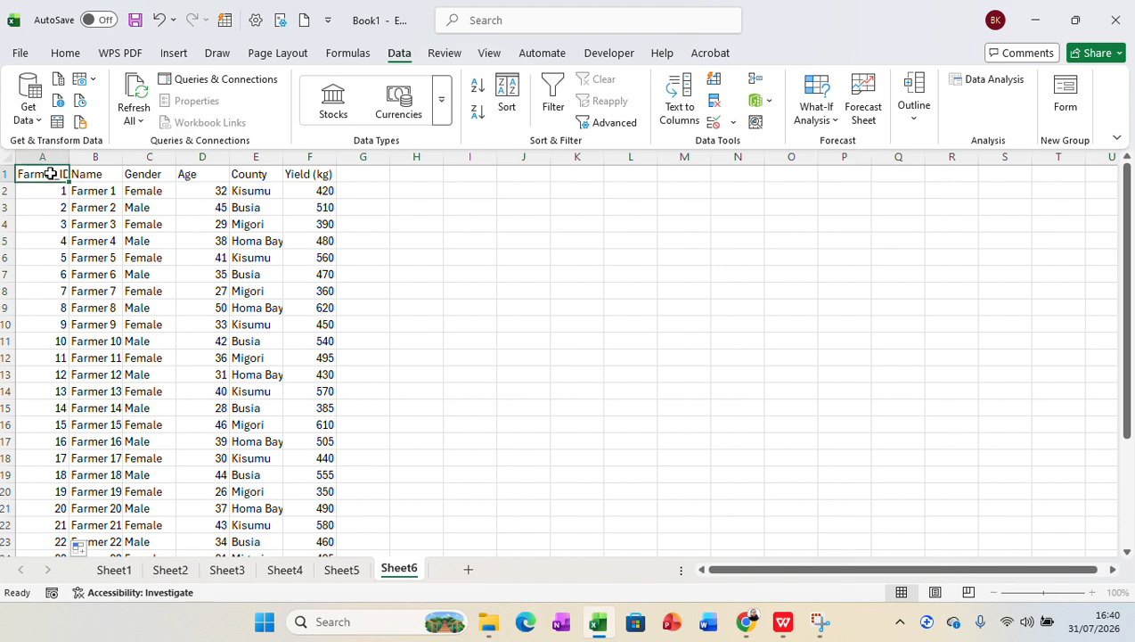
pyautogui.scroll(-3, 50, 174)
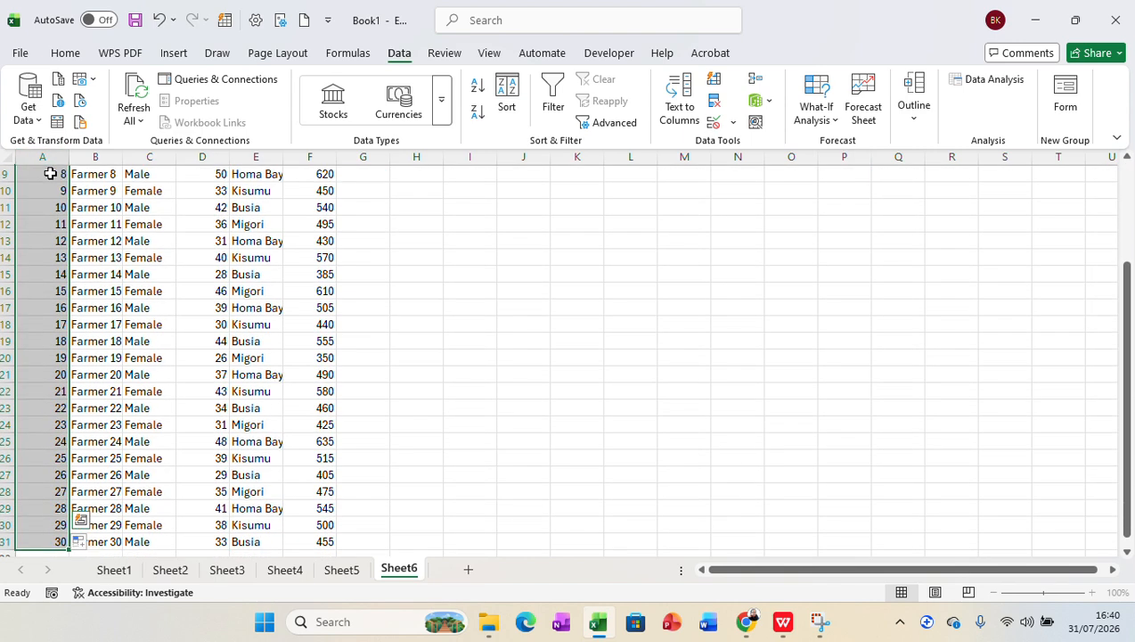
pyautogui.click(674, 292)
pyautogui.moveTo(1123, 307); pyautogui.dragTo(1123, 210)
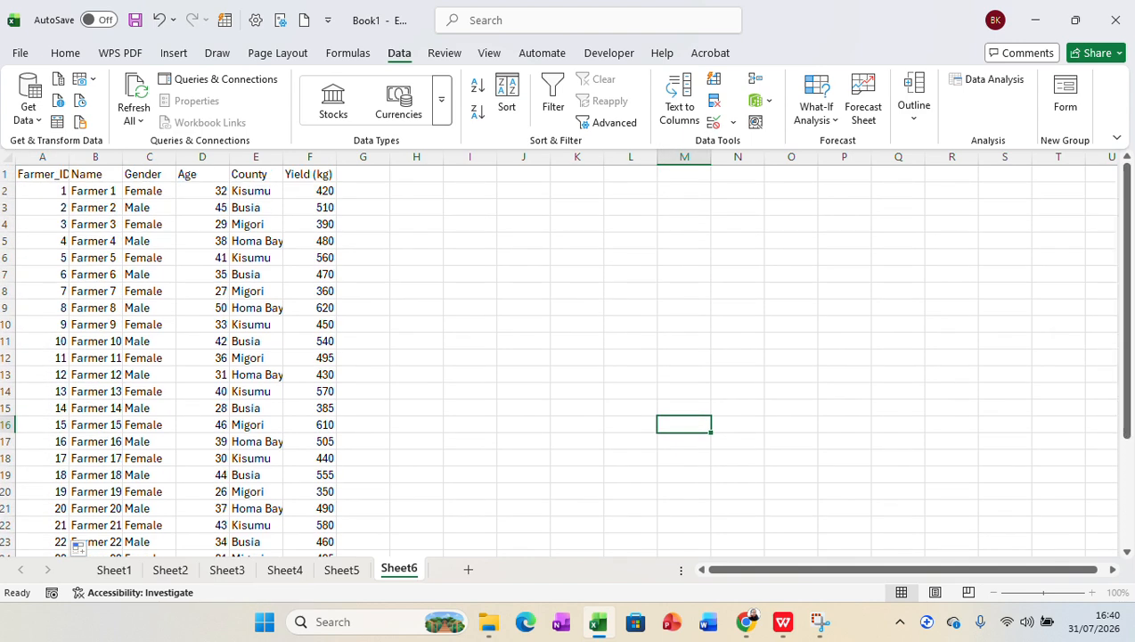
# Step: Start the Sampling analysis tool and set its input range to the farmer IDs in A2:A31
pyautogui.click(981, 82)
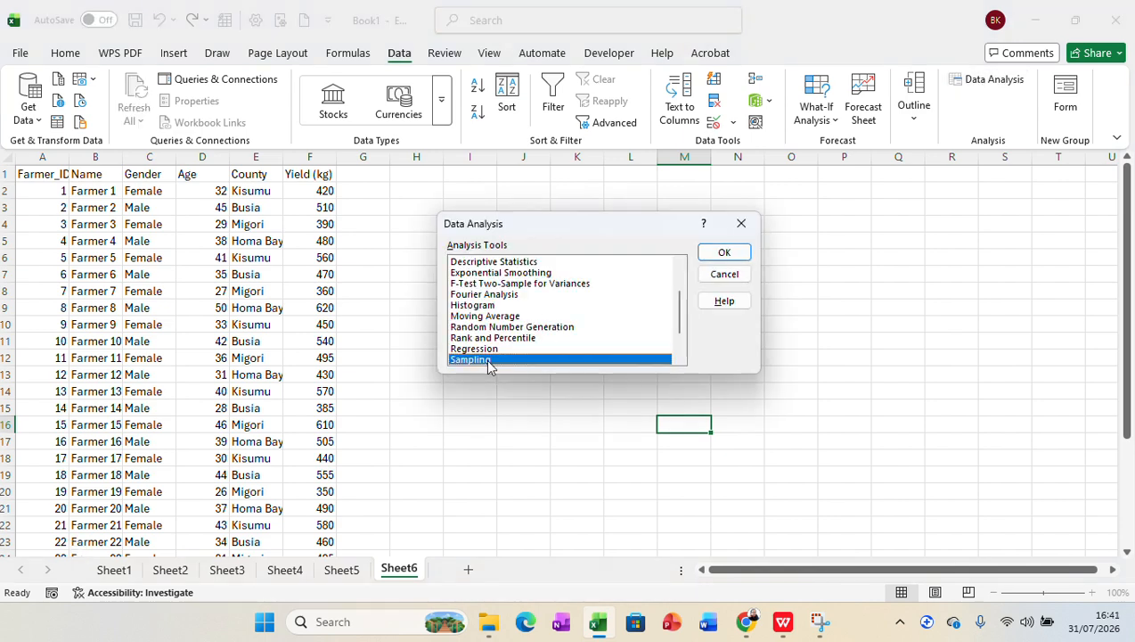
pyautogui.click(723, 253)
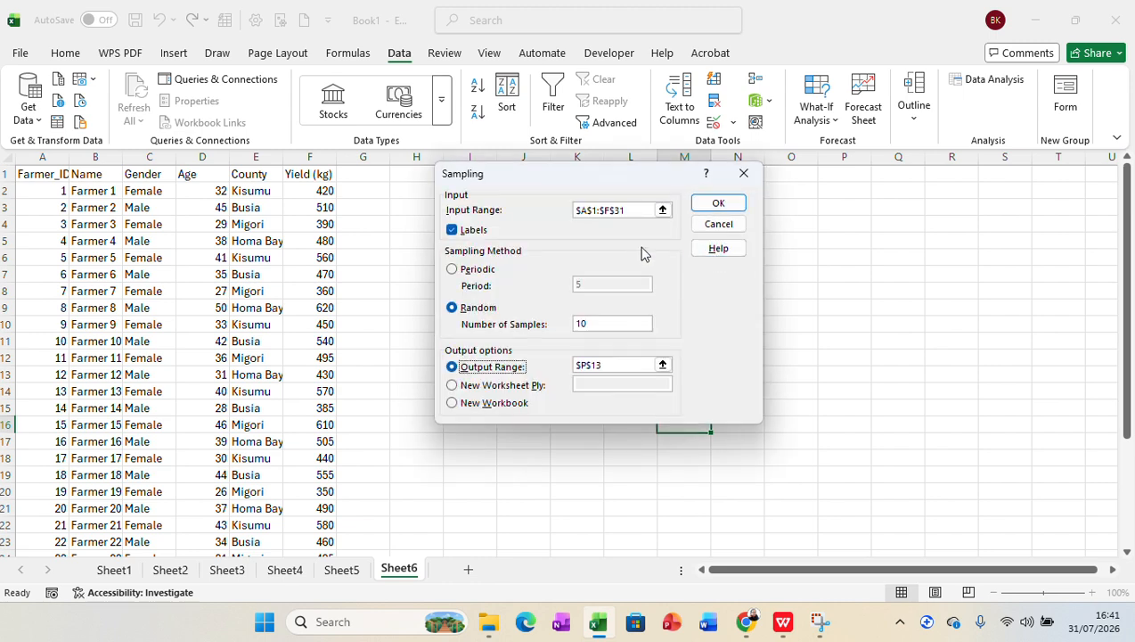
pyautogui.moveTo(631, 210); pyautogui.dragTo(549, 211)
pyautogui.press('BackSpace')
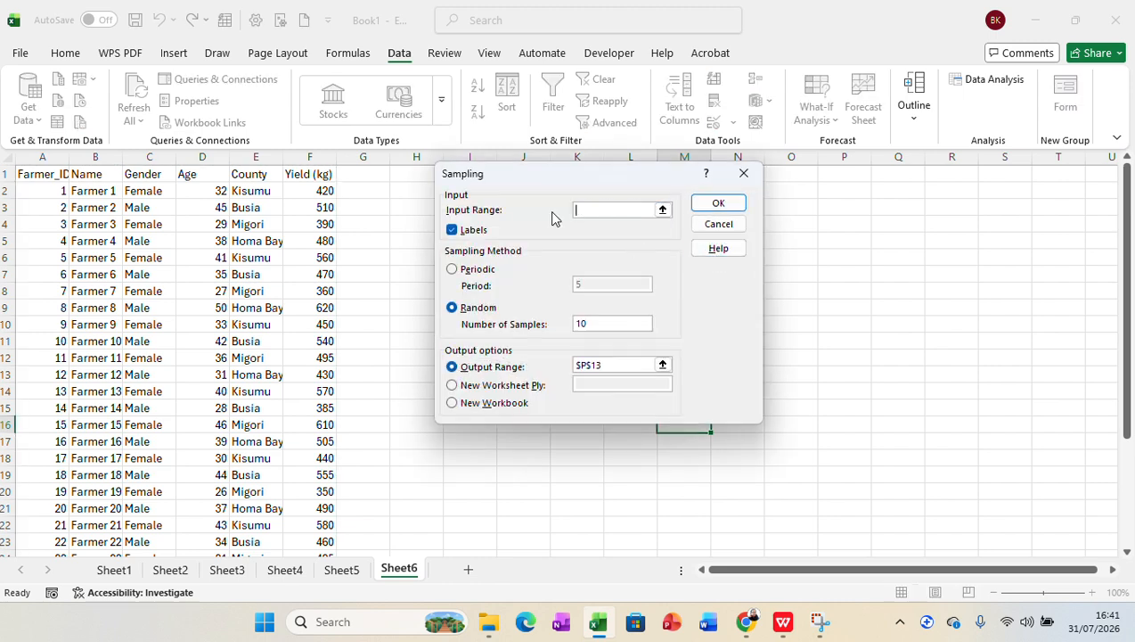
pyautogui.click(42, 190)
pyautogui.hotkey('ctrl', 'shift', 'Down')
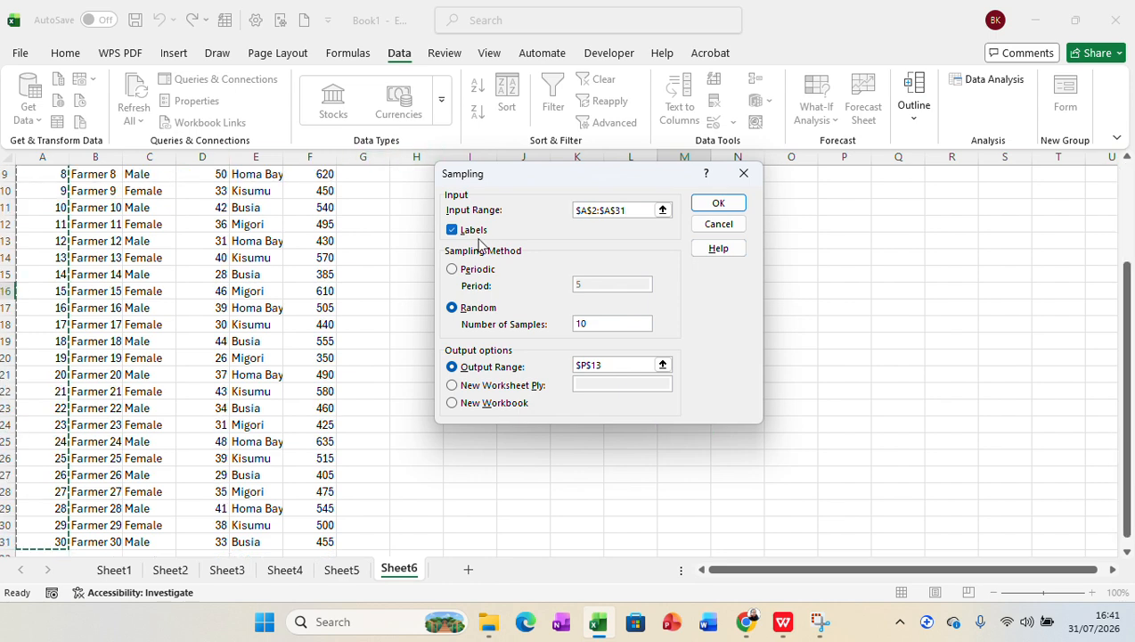
# Step: Turn off the Labels option for the sampling and choose the Random method with 10 samples
pyautogui.click(452, 230)
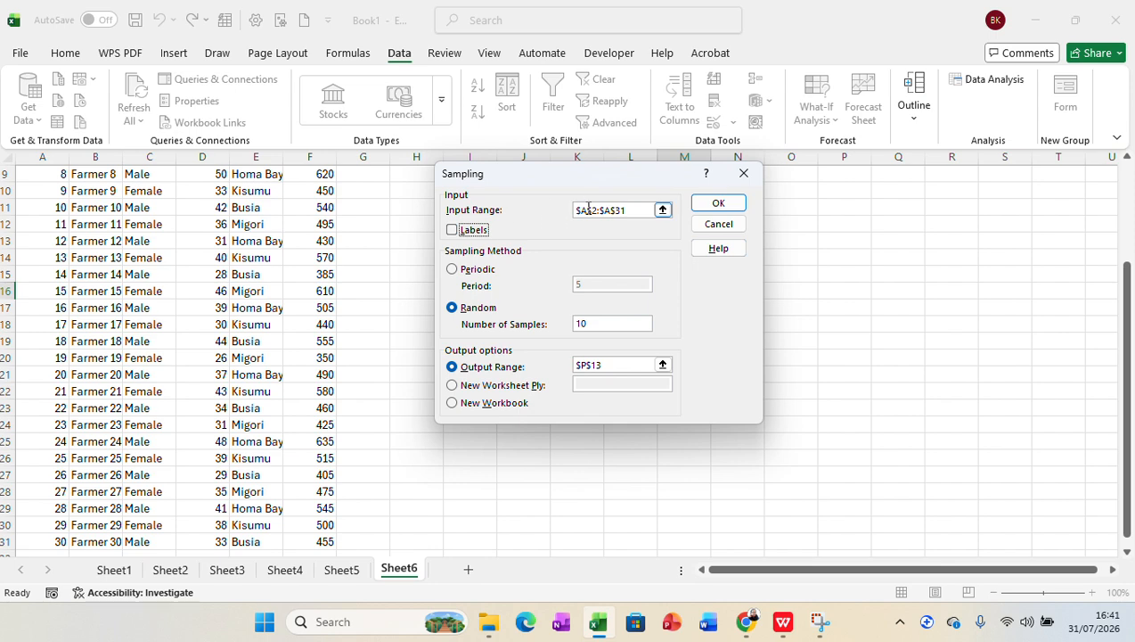
pyautogui.click(453, 269)
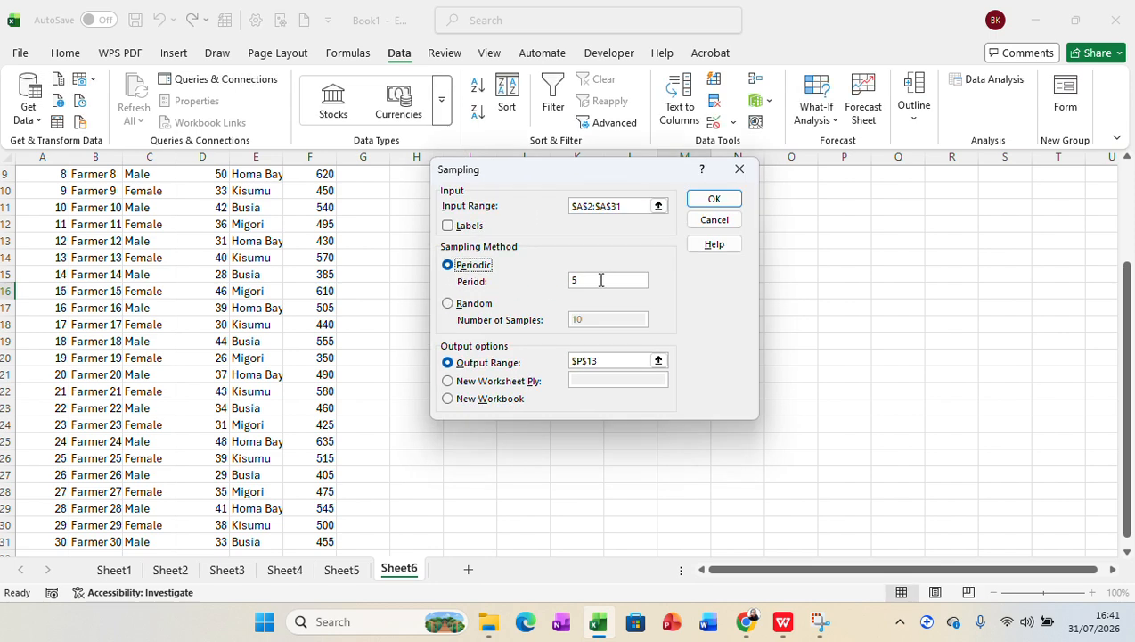
pyautogui.click(601, 280)
pyautogui.click(450, 305)
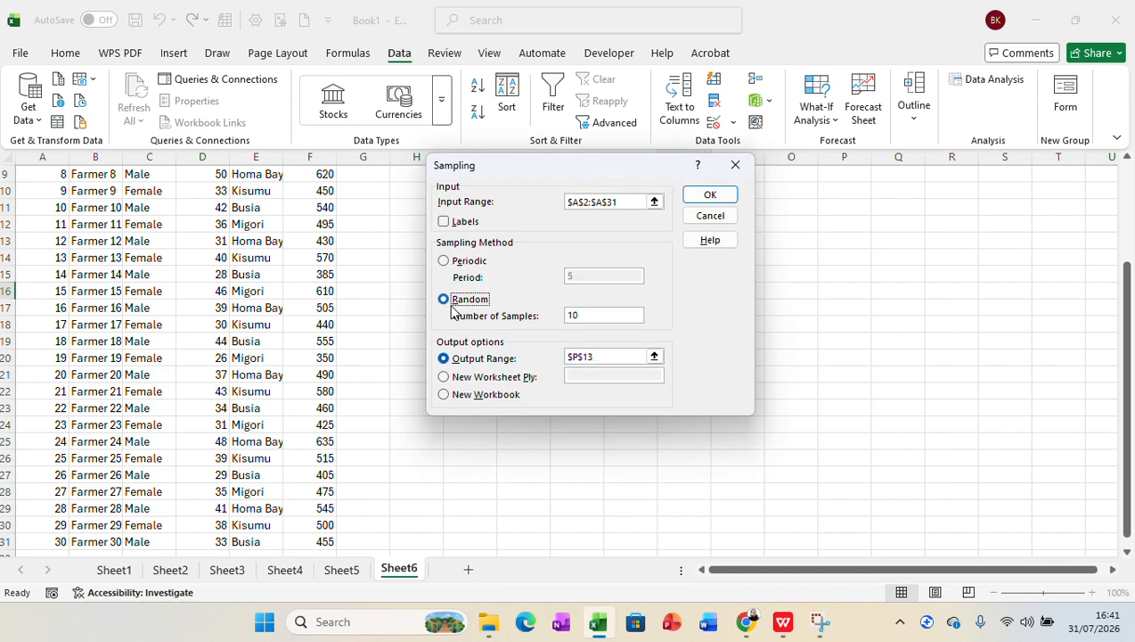
pyautogui.click(594, 316)
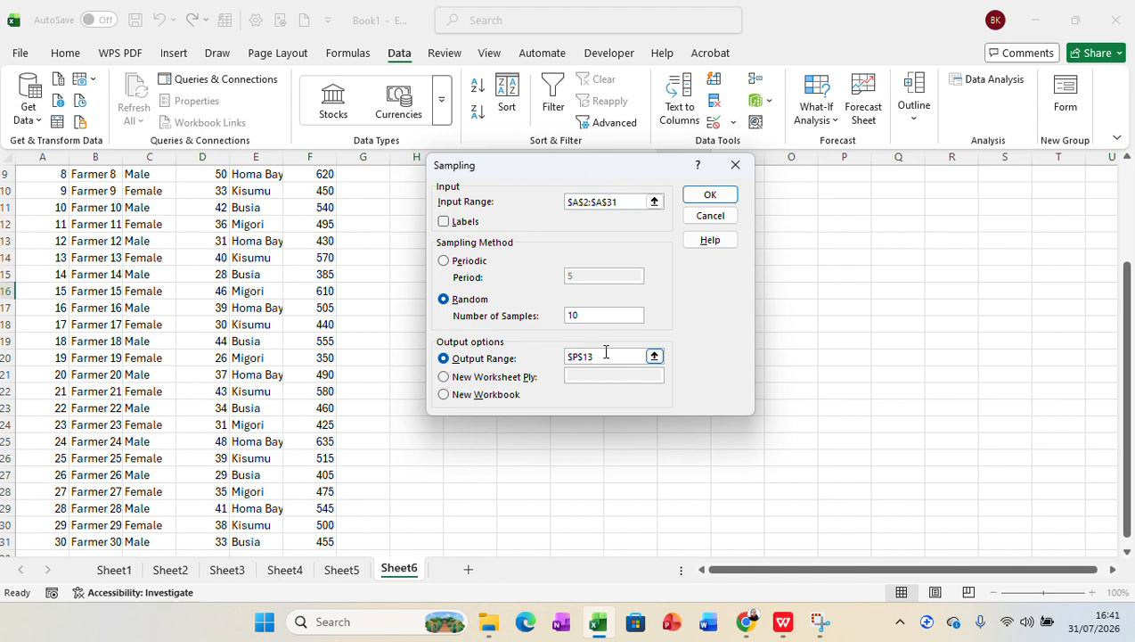
# Step: Set the sampling output range to cell P12 and generate the random sample
pyautogui.click(606, 354)
pyautogui.press('BackSpace')
pyautogui.press('BackSpace')
pyautogui.press('BackSpace')
pyautogui.press('BackSpace')
pyautogui.press('BackSpace')
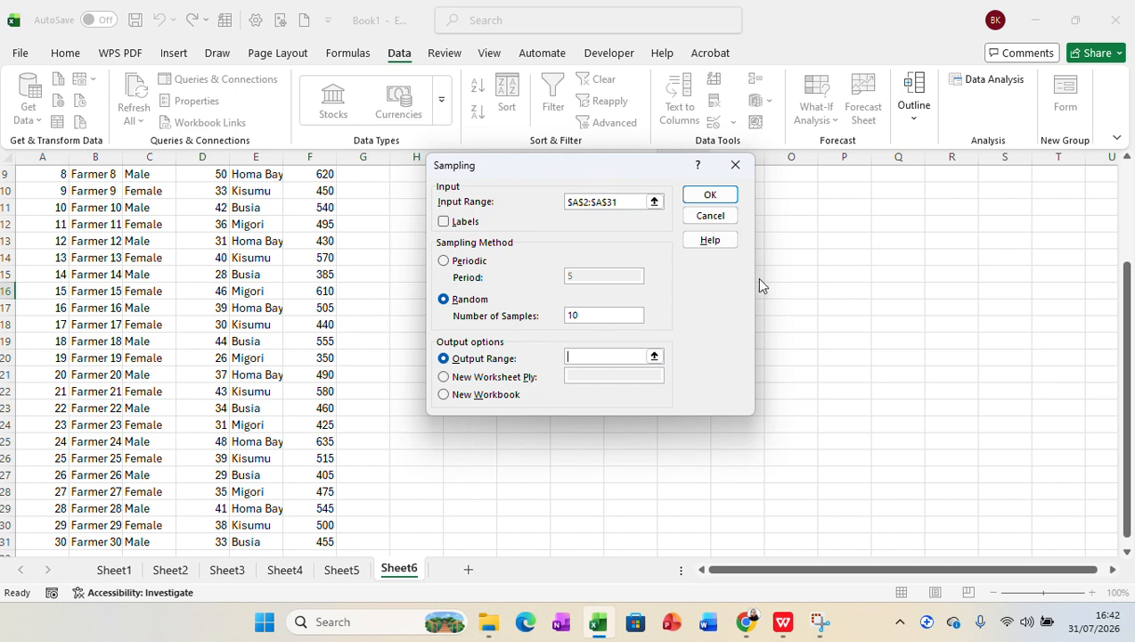
pyautogui.click(844, 223)
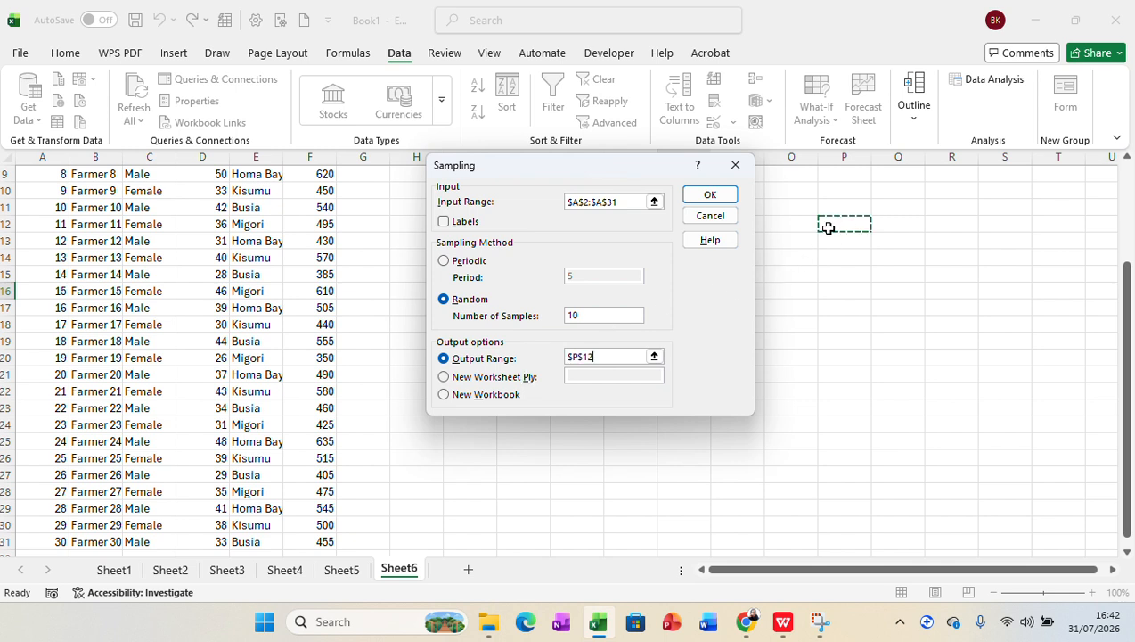
pyautogui.click(710, 196)
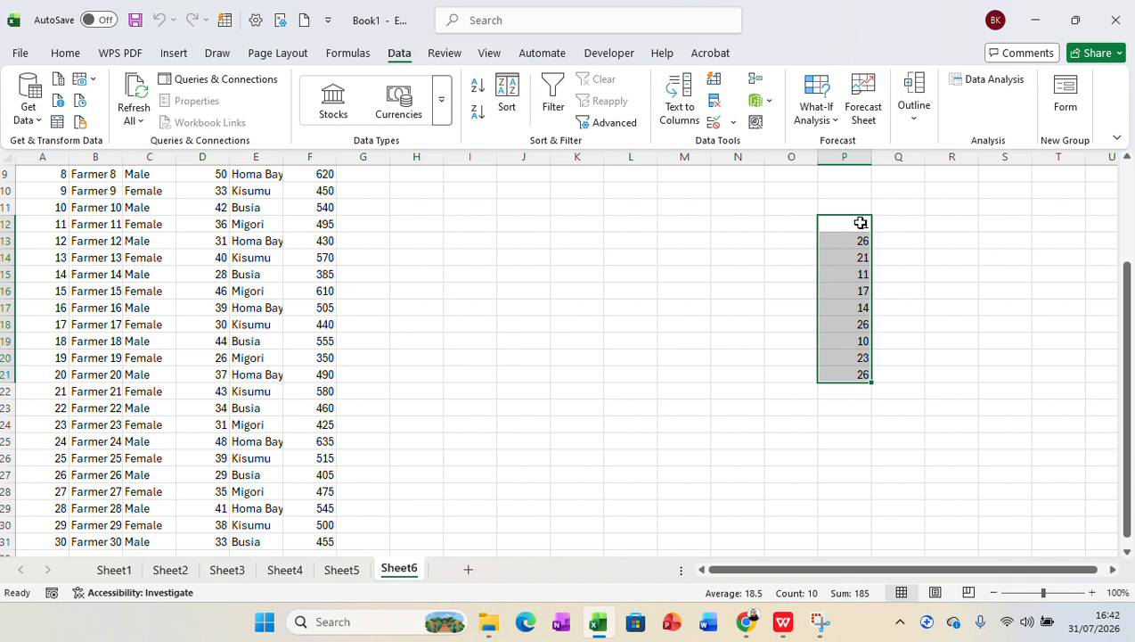
# Step: Match the sampled farmer IDs, starting from P12, to their records in the Farmer_ID column
pyautogui.click(861, 223)
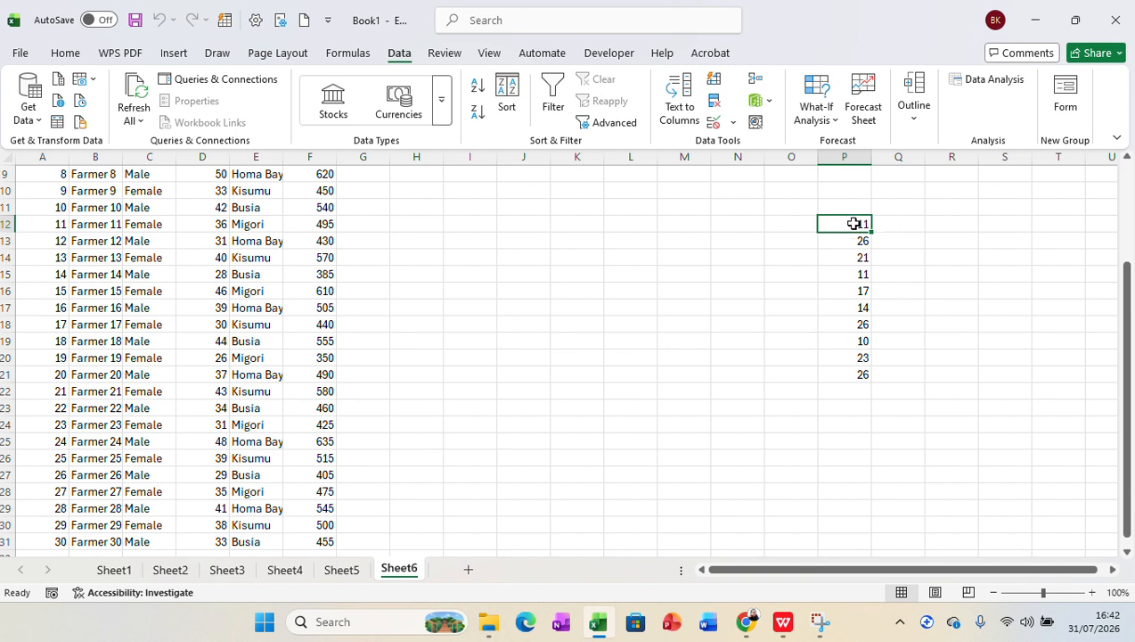
pyautogui.click(55, 223)
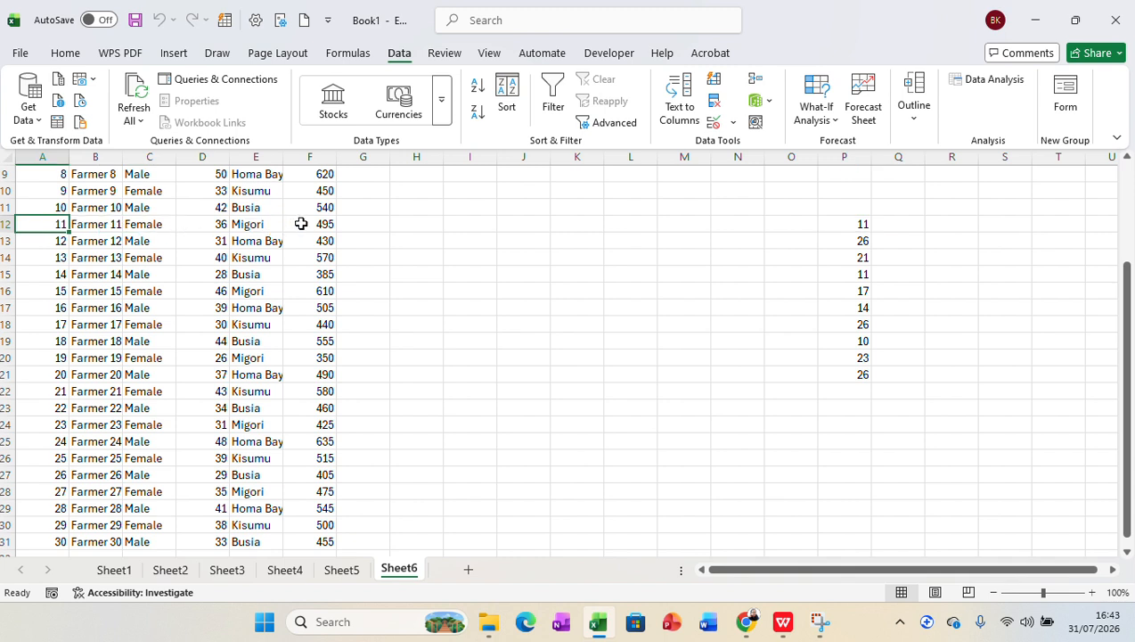
pyautogui.click(853, 239)
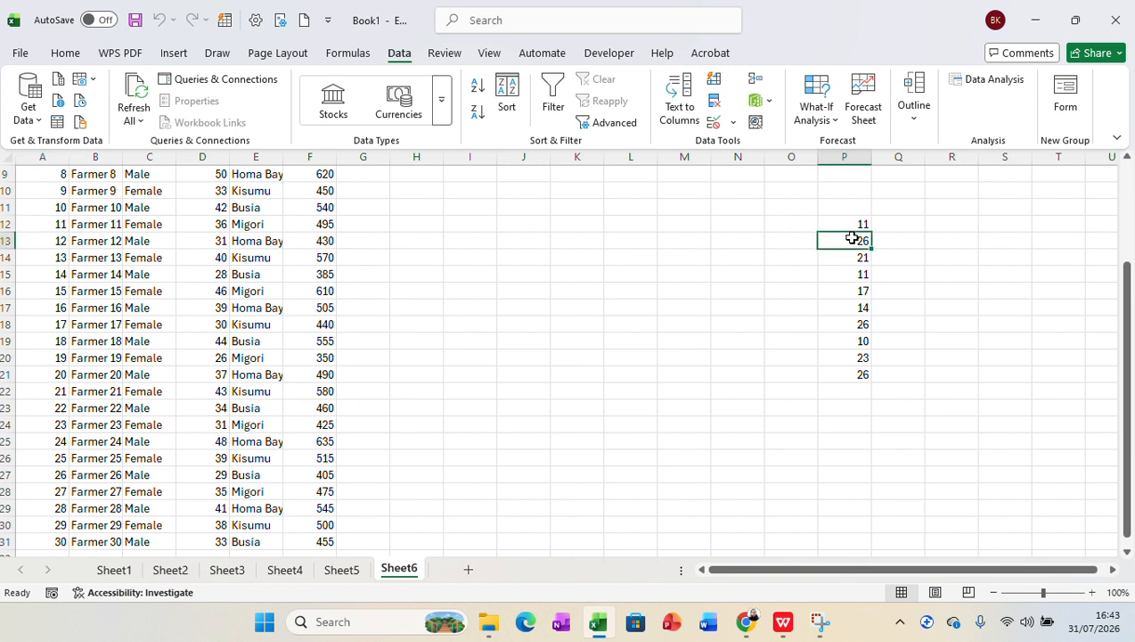